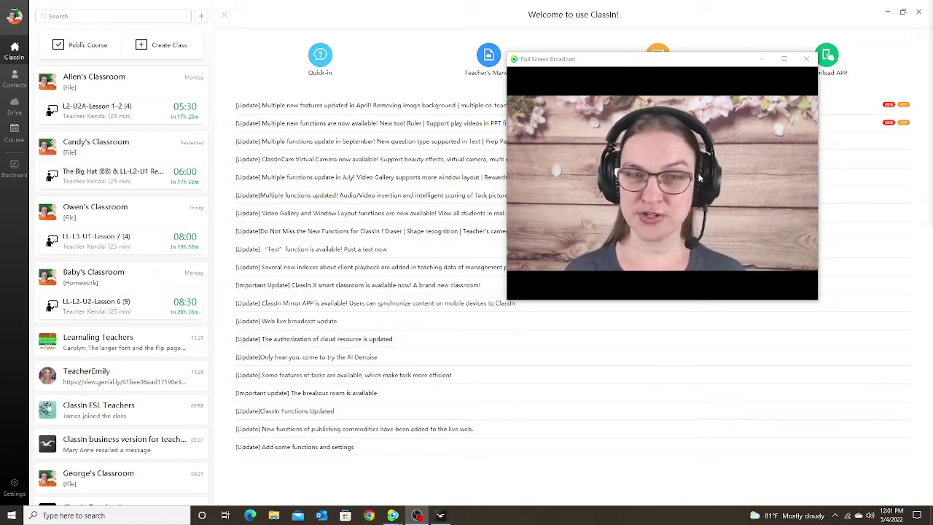
# - Close the Full Screen Broadcast preview window to reveal the welcome page
pyautogui.click(804, 60)
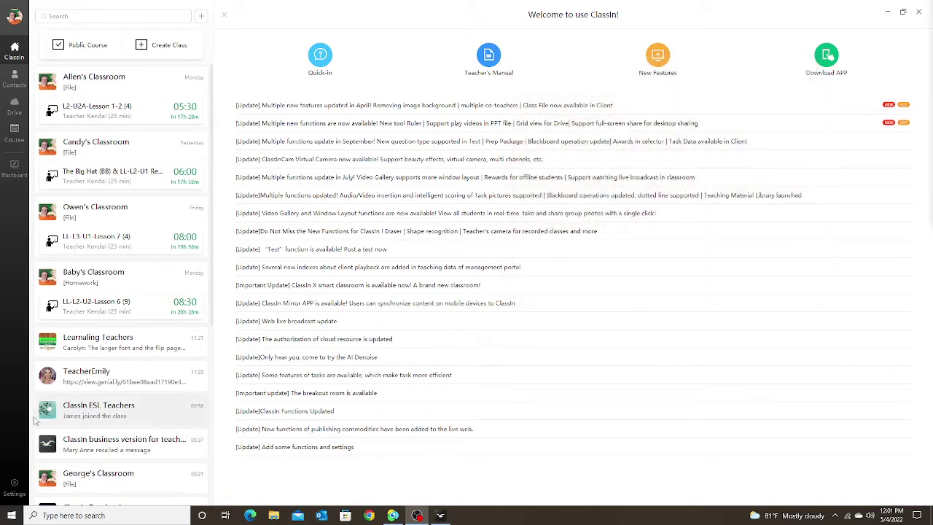
# - Open System Settings and show the Classroom page, where recording scope is Mini classroom window
pyautogui.click(15, 485)
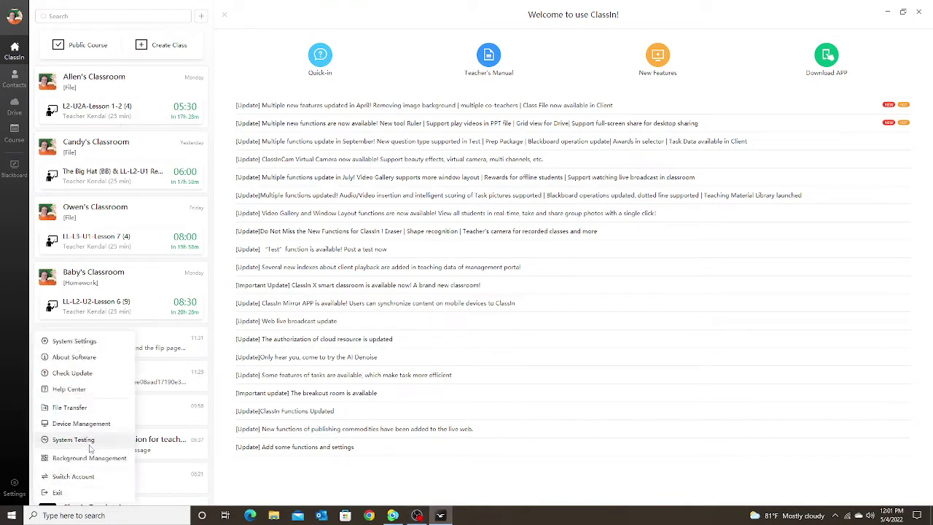
pyautogui.click(73, 341)
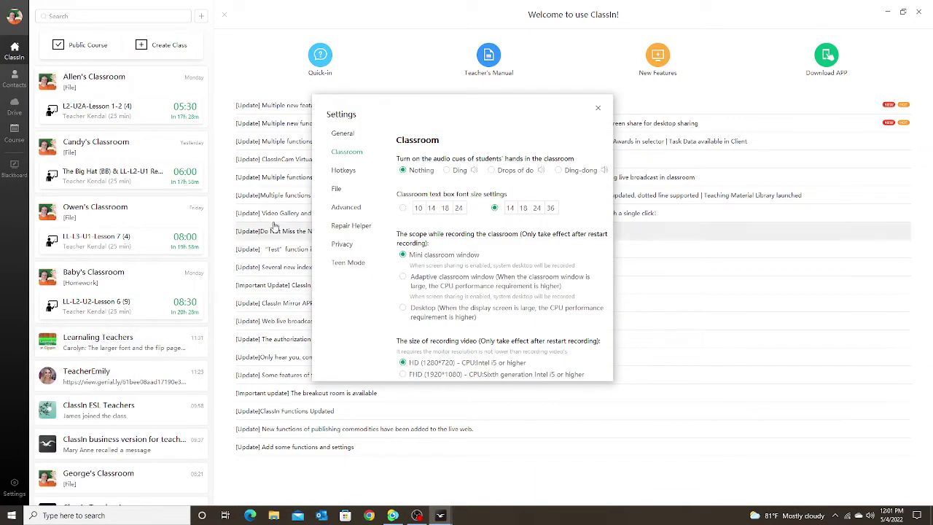
pyautogui.click(339, 134)
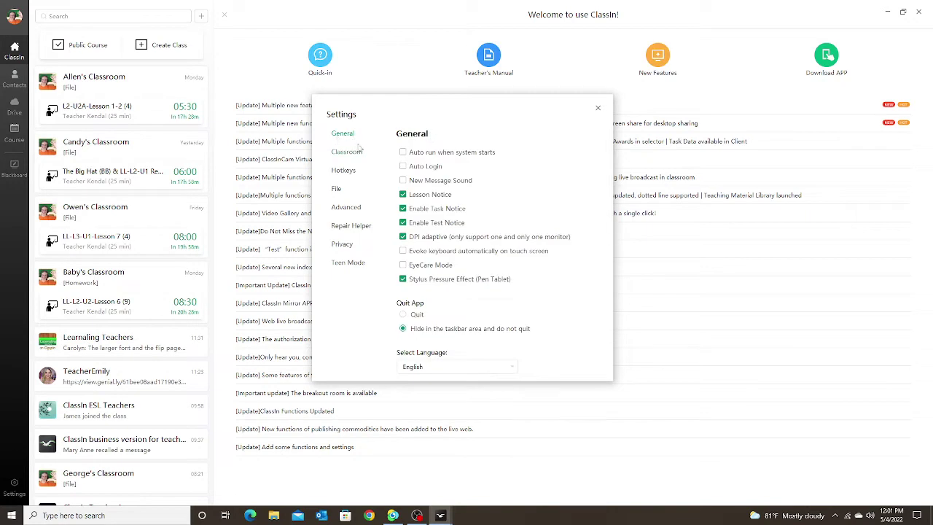
pyautogui.scroll(-1, 433, 223)
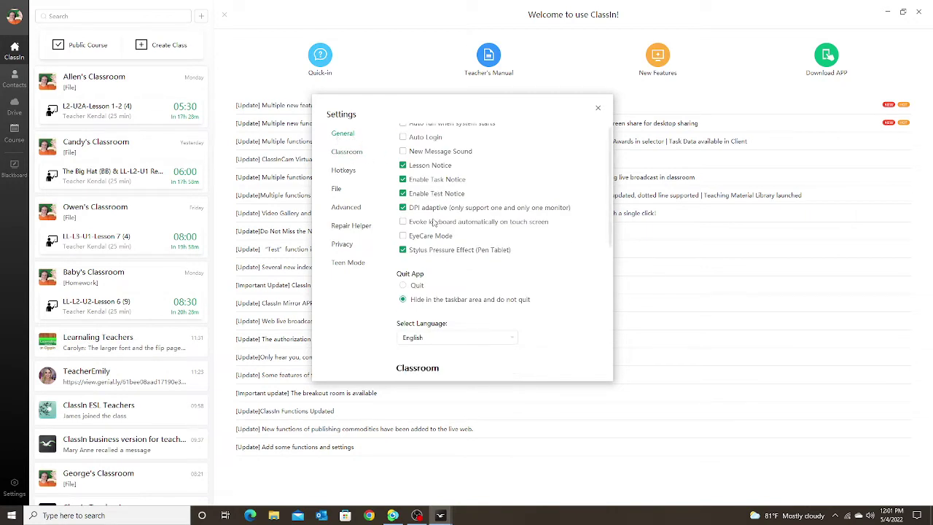
pyautogui.click(347, 152)
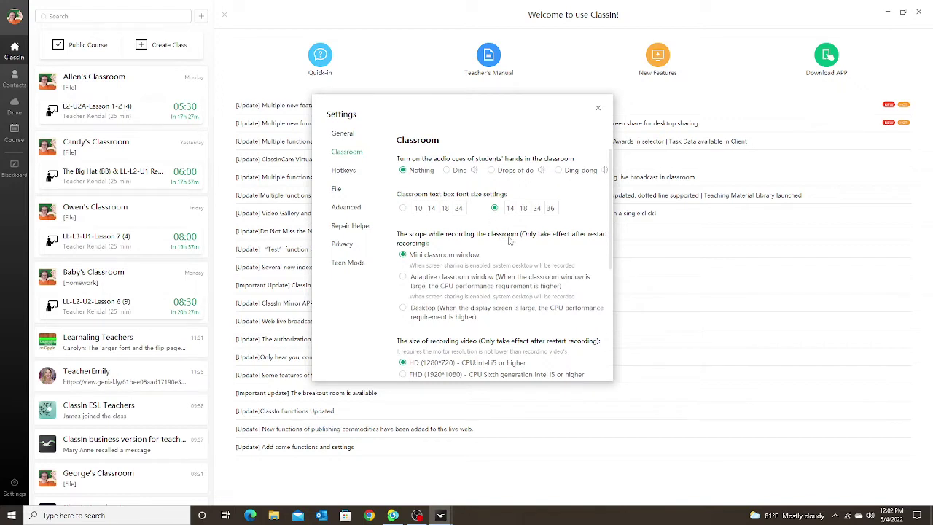
# - Close Settings and start a lesson recording saved as 'mini classroom' on the desktop
pyautogui.click(598, 108)
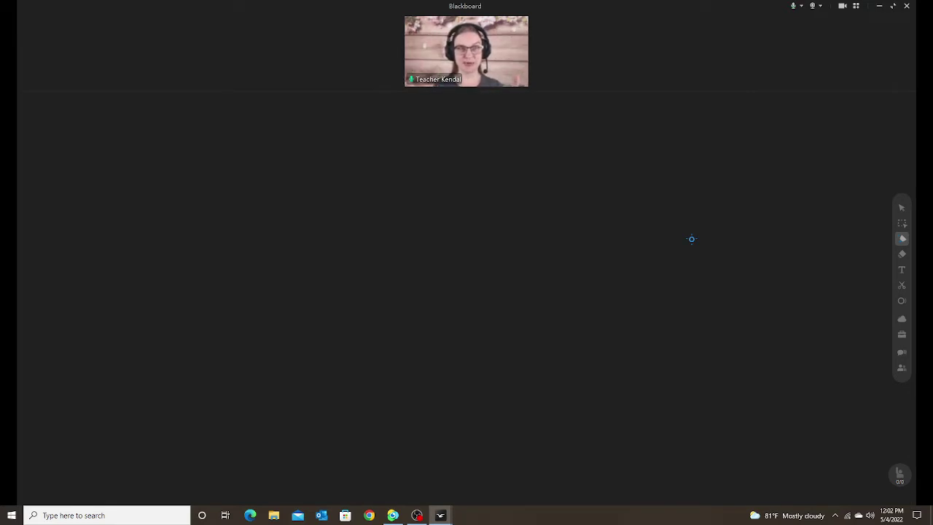
pyautogui.click(841, 6)
pyautogui.click(443, 291)
pyautogui.click(452, 309)
pyautogui.hotkey('ctrl', 'a')
pyautogui.write('mini classroom')
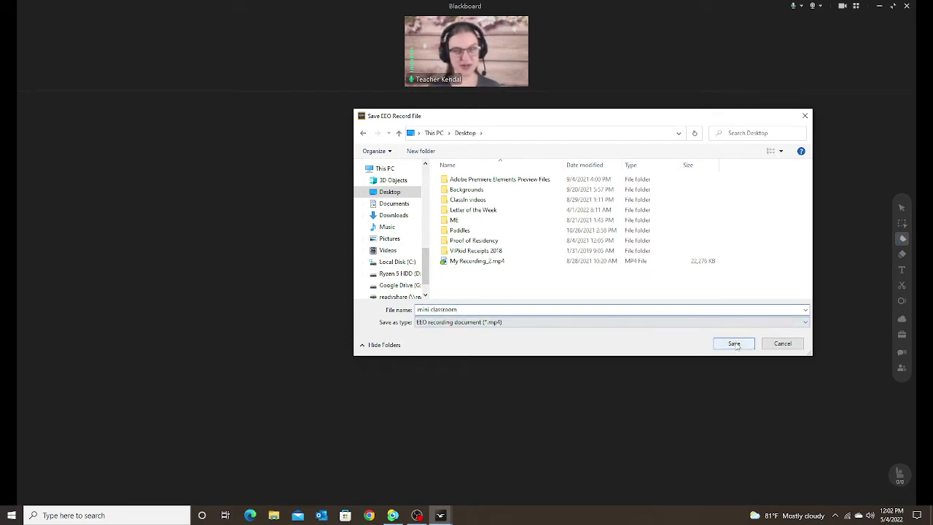
pyautogui.click(734, 343)
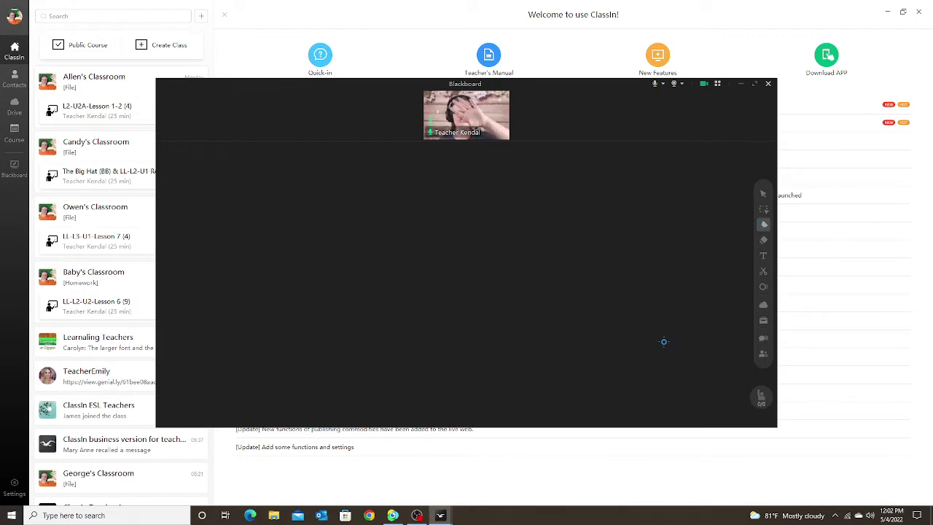
# - Move the Blackboard window aside, stop the mini classroom recording, and close the Blackboard
pyautogui.moveTo(613, 89); pyautogui.dragTo(761, 22)
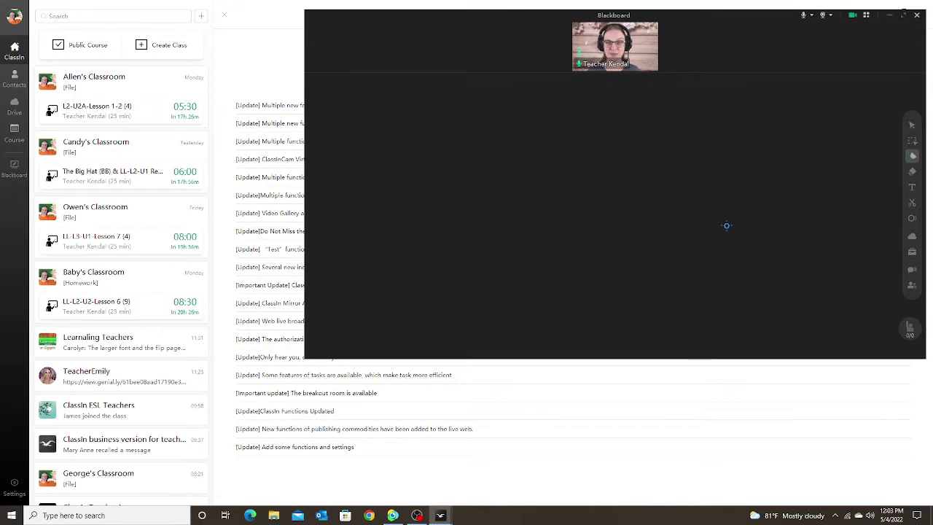
pyautogui.click(851, 19)
pyautogui.click(591, 165)
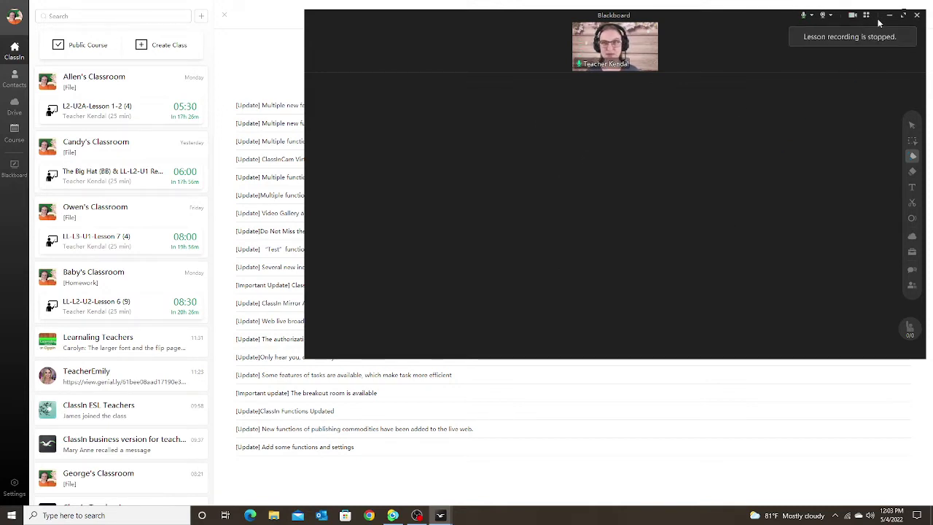
pyautogui.click(916, 15)
# - Play the 'mini classroom' desktop recording in Windows Media Player, then close the player
pyautogui.click(890, 15)
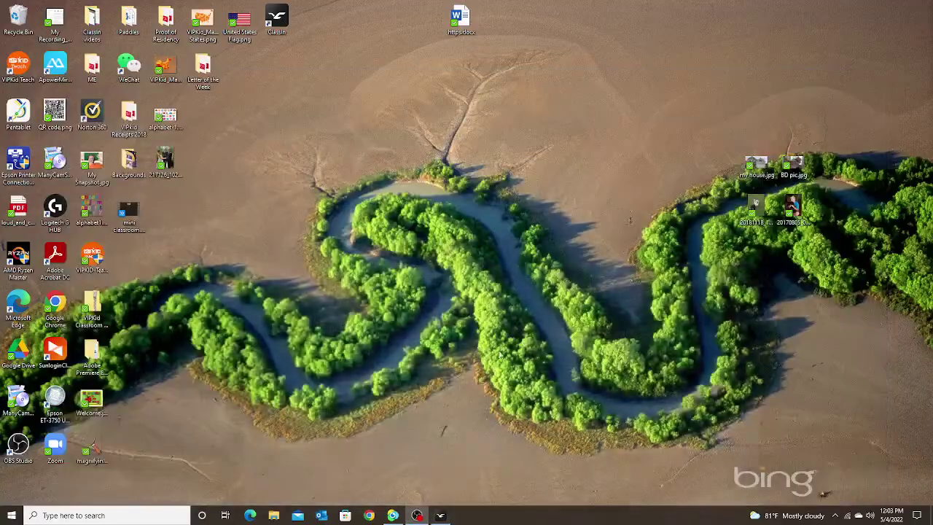
pyautogui.doubleClick(130, 213)
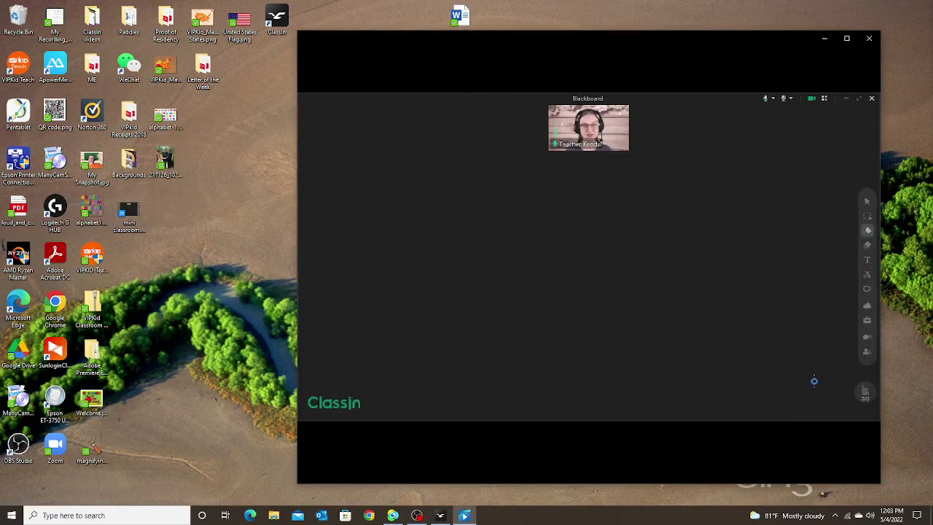
pyautogui.moveTo(510, 277)
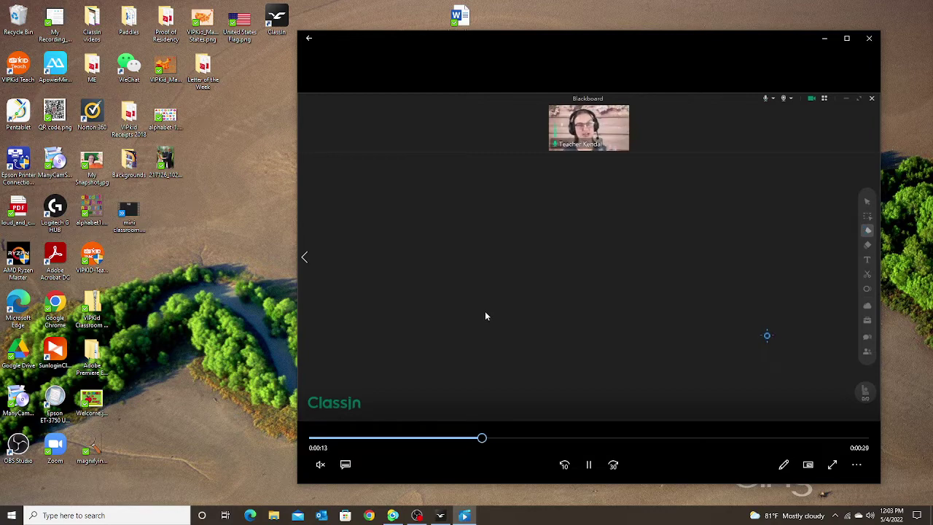
pyautogui.click(869, 41)
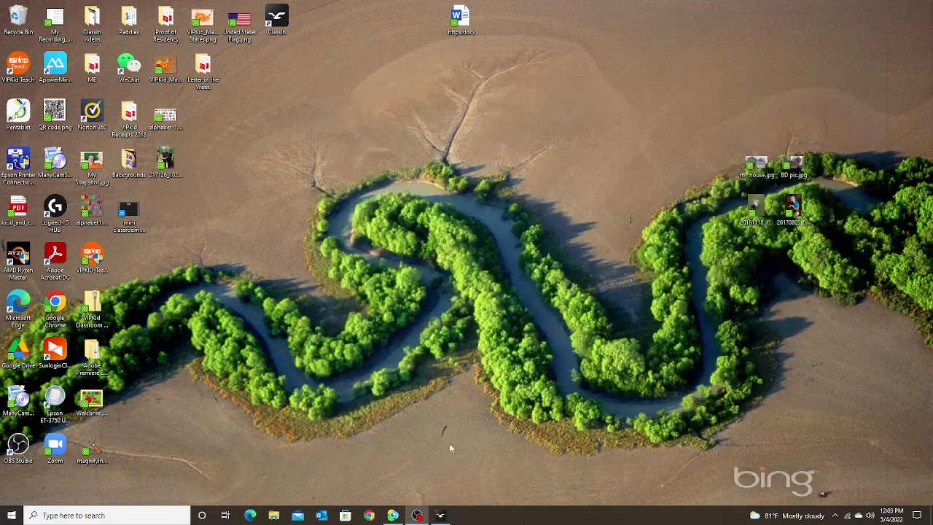
# - Set the Classroom recording scope to Adaptive classroom window and close Settings
pyautogui.click(441, 513)
pyautogui.click(15, 487)
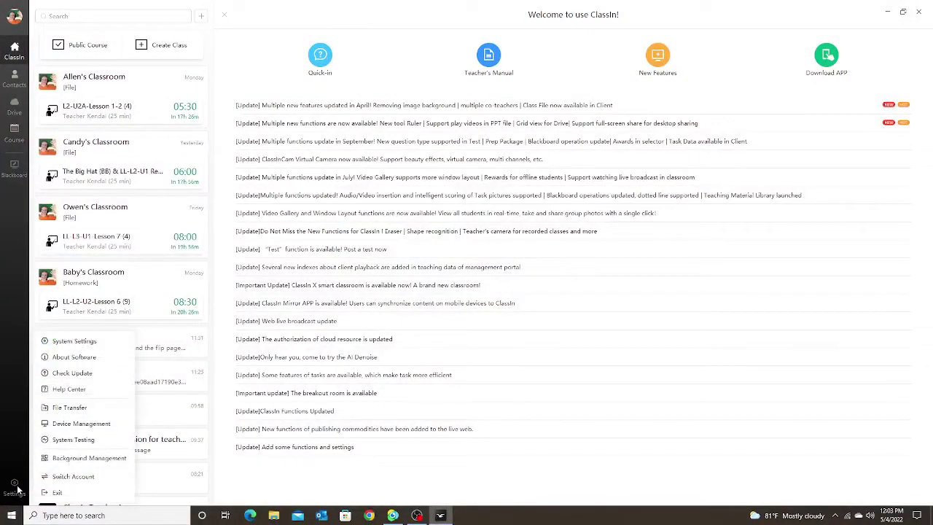
pyautogui.click(72, 340)
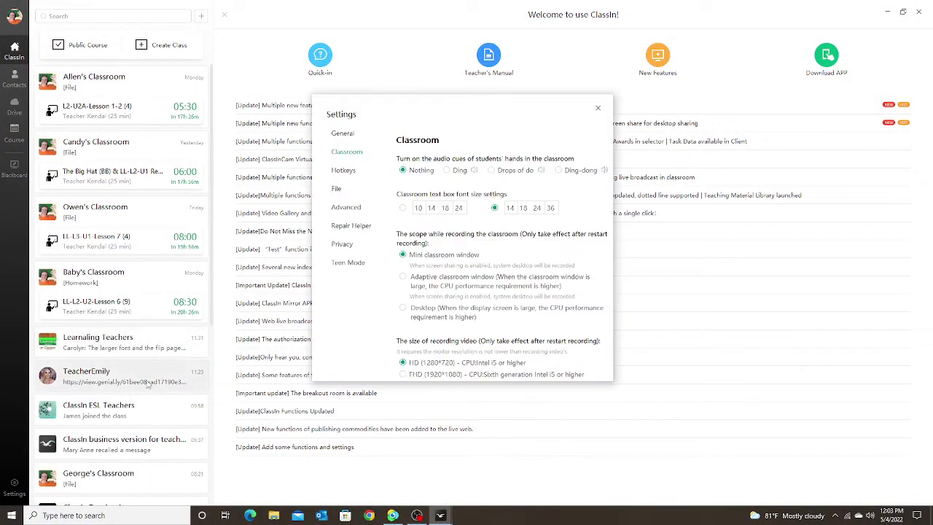
pyautogui.click(405, 277)
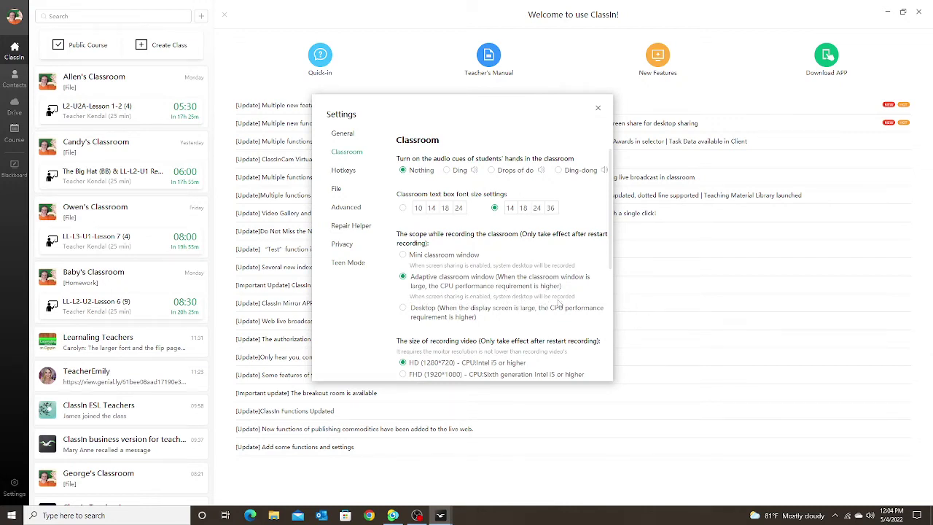
pyautogui.click(596, 109)
# - Open a Blackboard classroom and start a recording saved as 'Adaptive' on the desktop
pyautogui.click(13, 168)
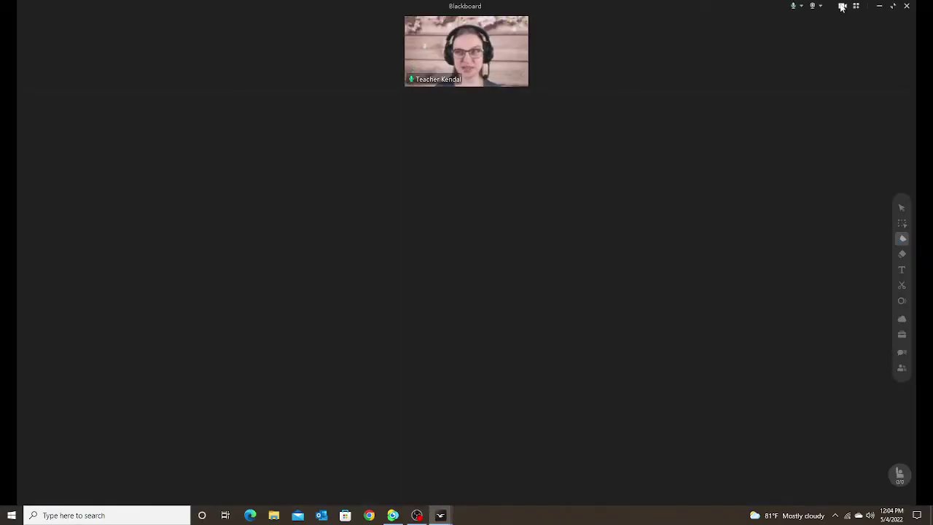
pyautogui.click(842, 6)
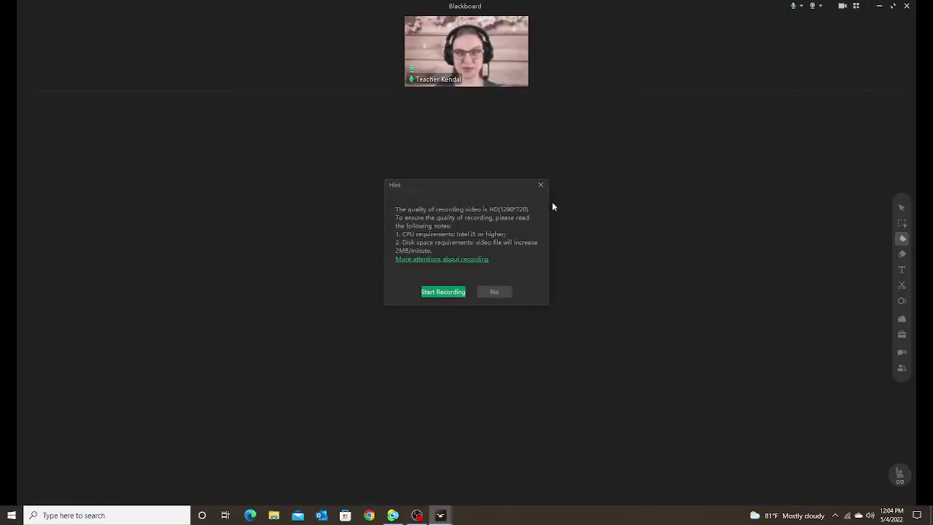
pyautogui.click(443, 291)
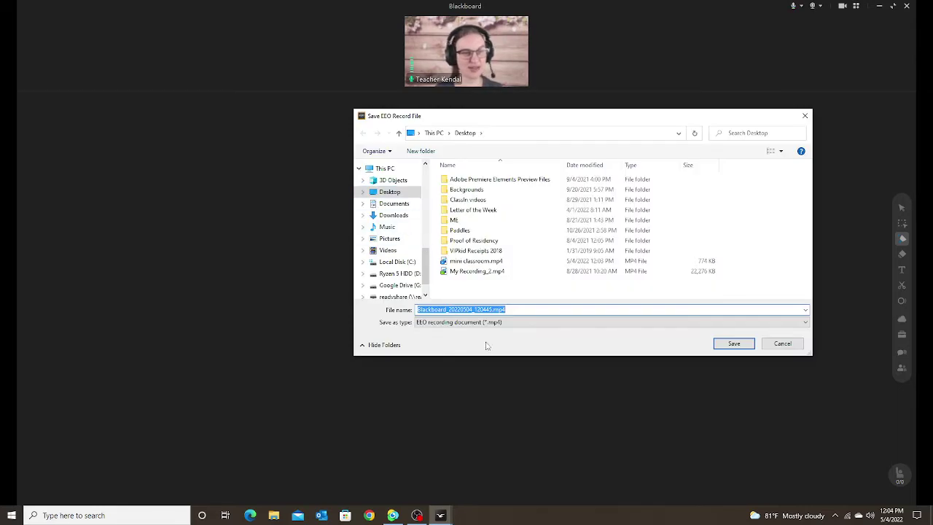
pyautogui.write('Adaptive')
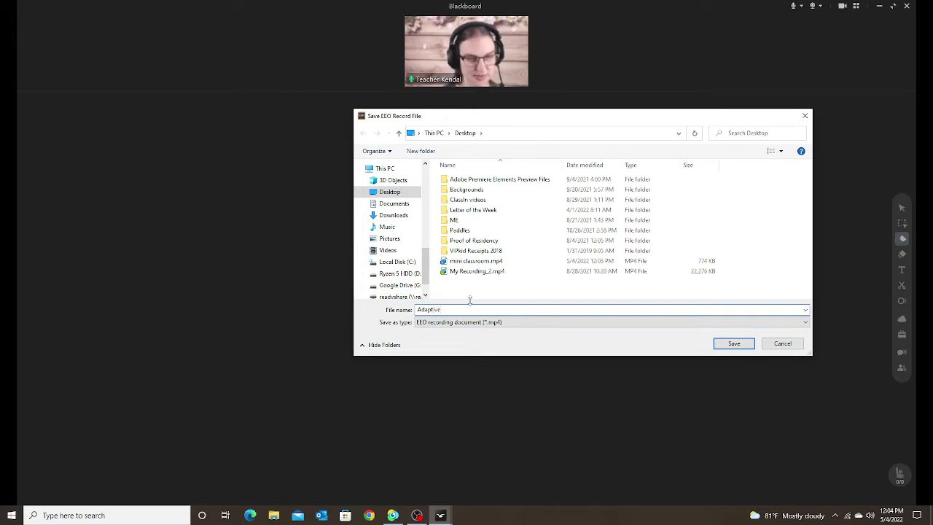
pyautogui.click(750, 348)
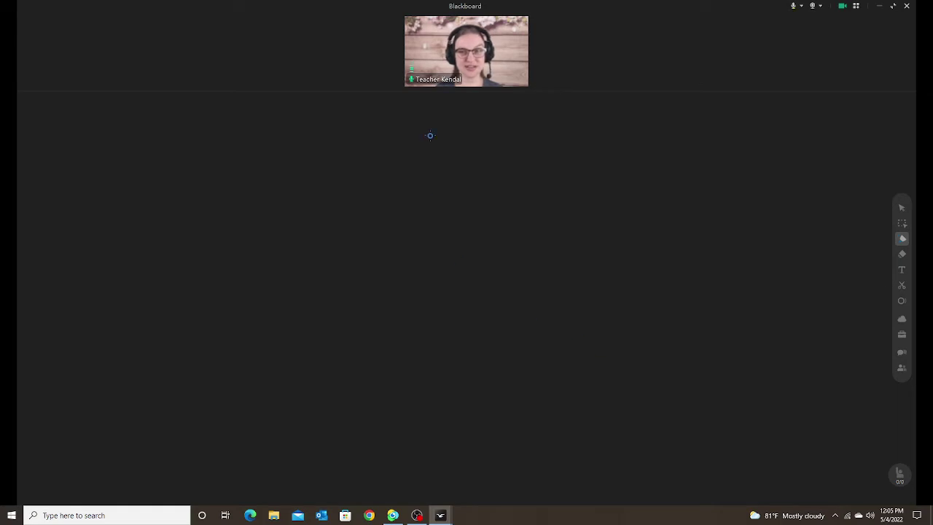
# - Restore the classroom to a window, move it right, and close it with confirmation
pyautogui.click(894, 7)
pyautogui.moveTo(628, 93); pyautogui.dragTo(684, 86)
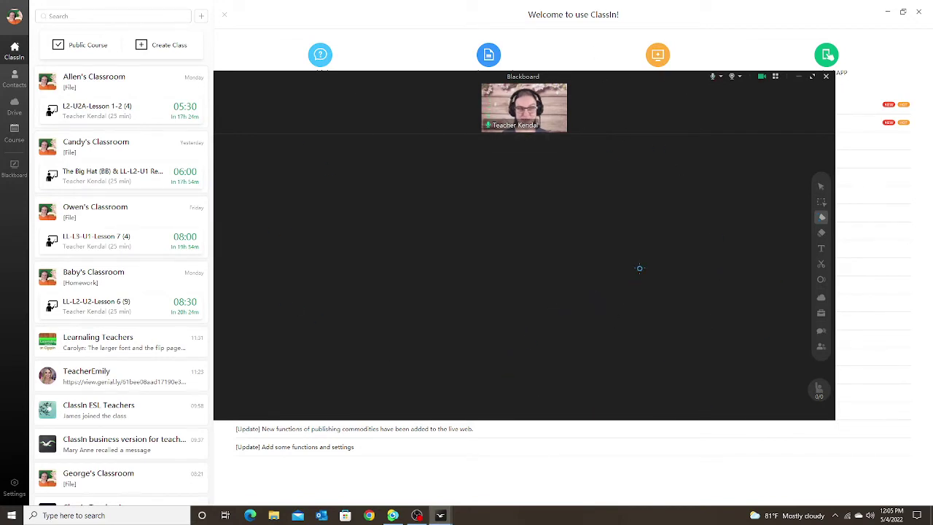
pyautogui.click(825, 77)
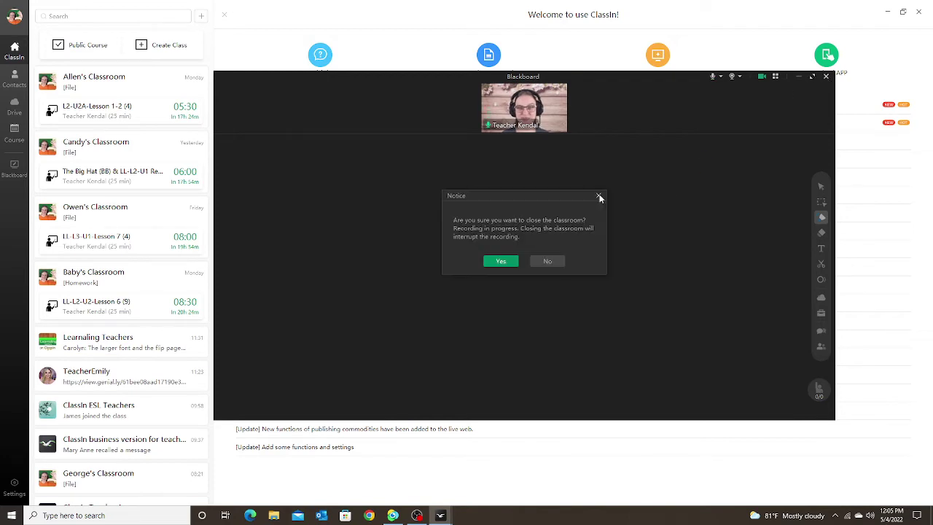
pyautogui.click(500, 261)
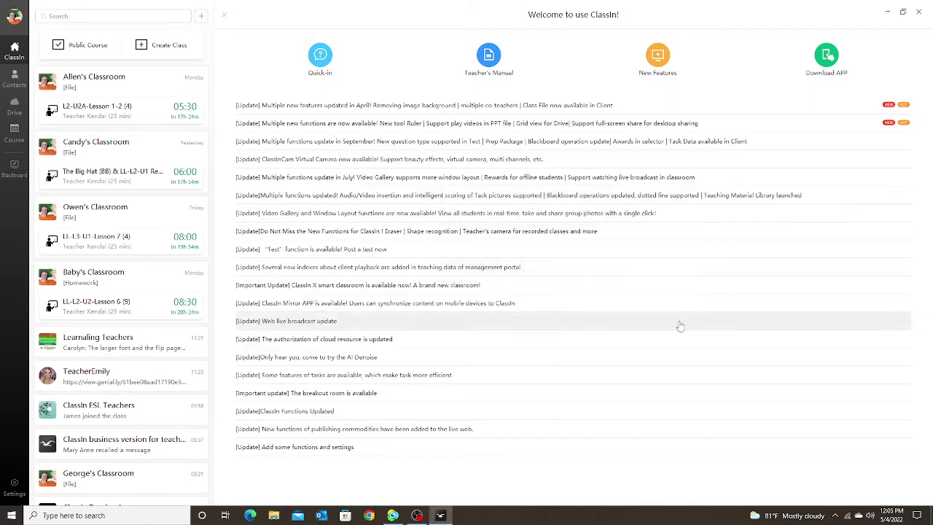
# - Play the Adaptive recording from the desktop, skipping ahead to about 0:00:25, then close it
pyautogui.click(886, 14)
pyautogui.doubleClick(127, 258)
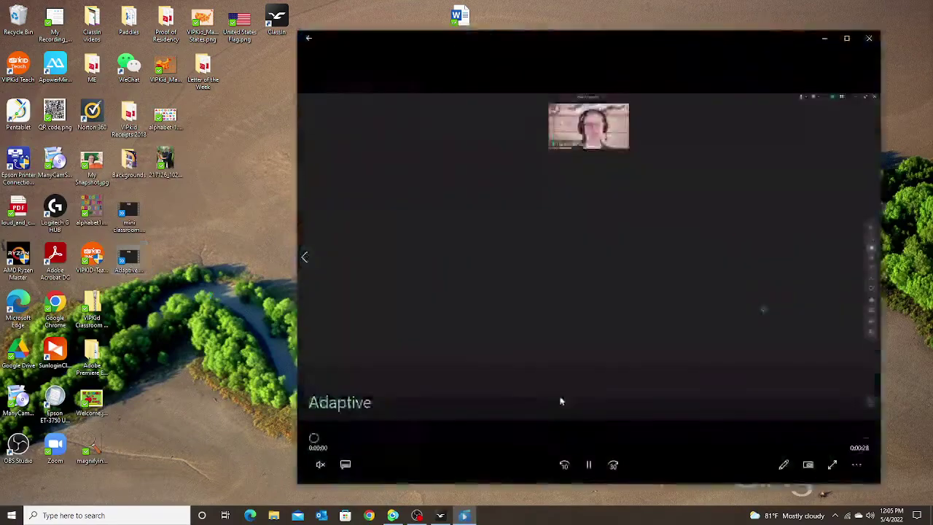
pyautogui.click(528, 437)
pyautogui.moveTo(726, 440); pyautogui.dragTo(816, 442)
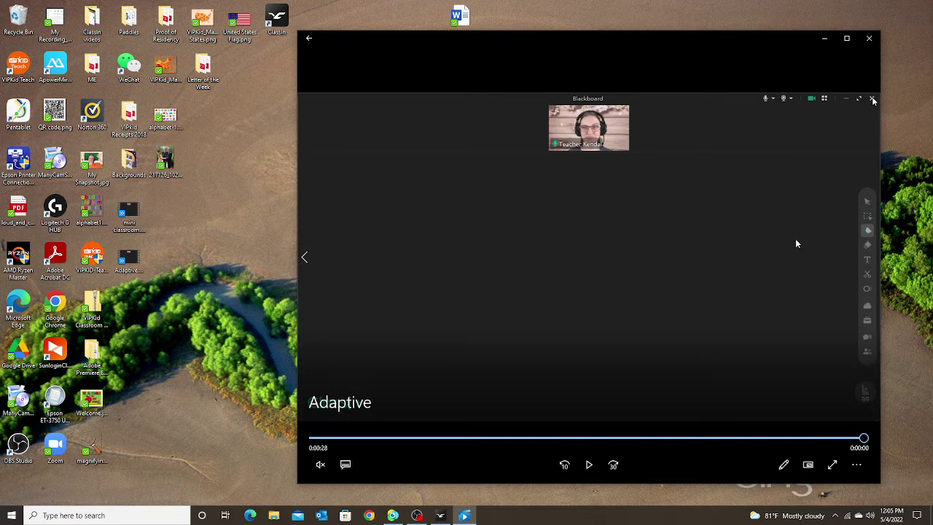
pyautogui.click(869, 40)
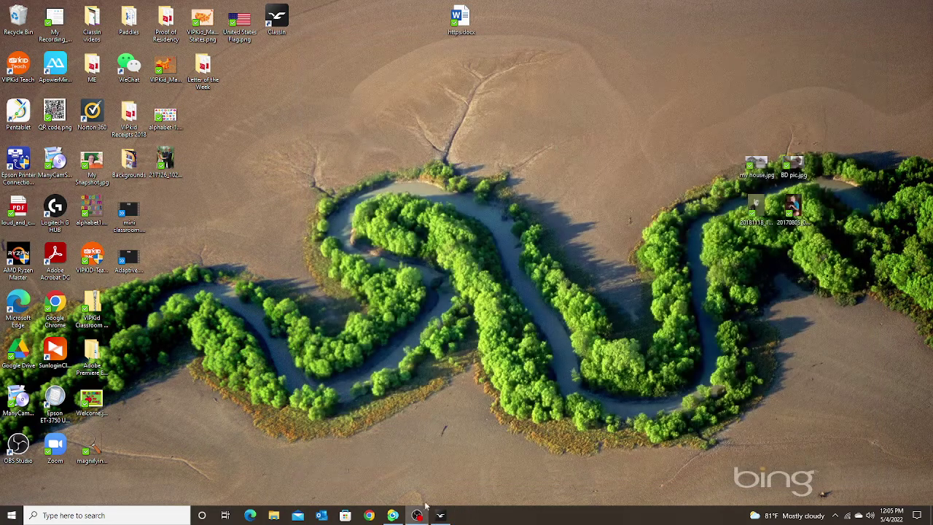
# - Switch the Classroom recording scope from Adaptive classroom window to Desktop and close Settings
pyautogui.click(440, 515)
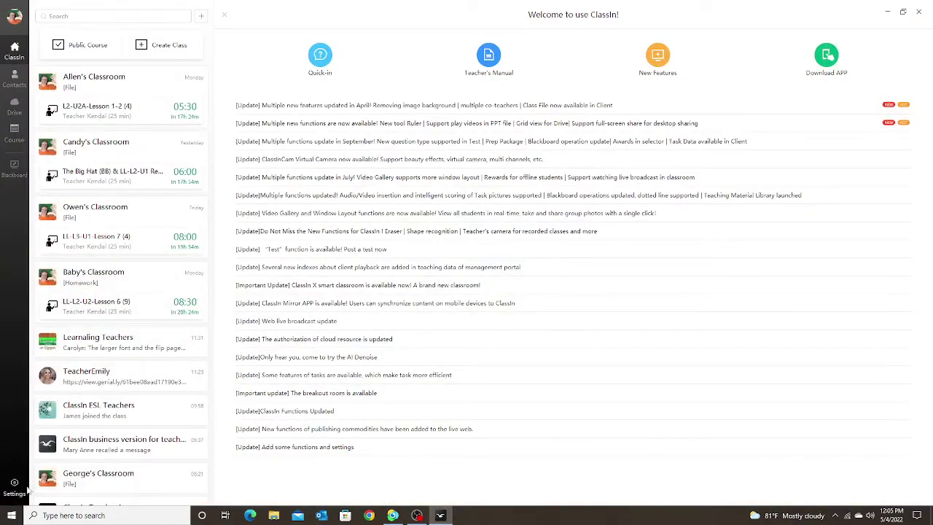
pyautogui.click(15, 487)
pyautogui.click(72, 342)
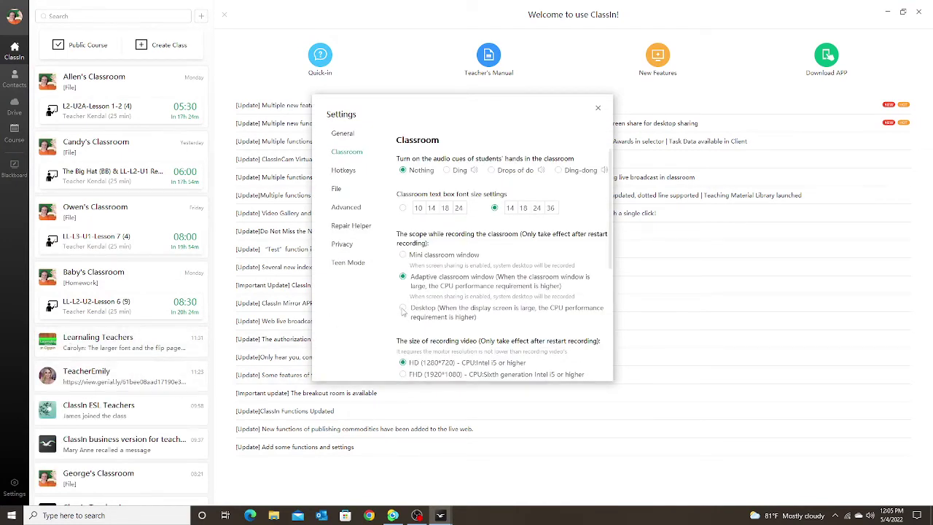
pyautogui.click(402, 309)
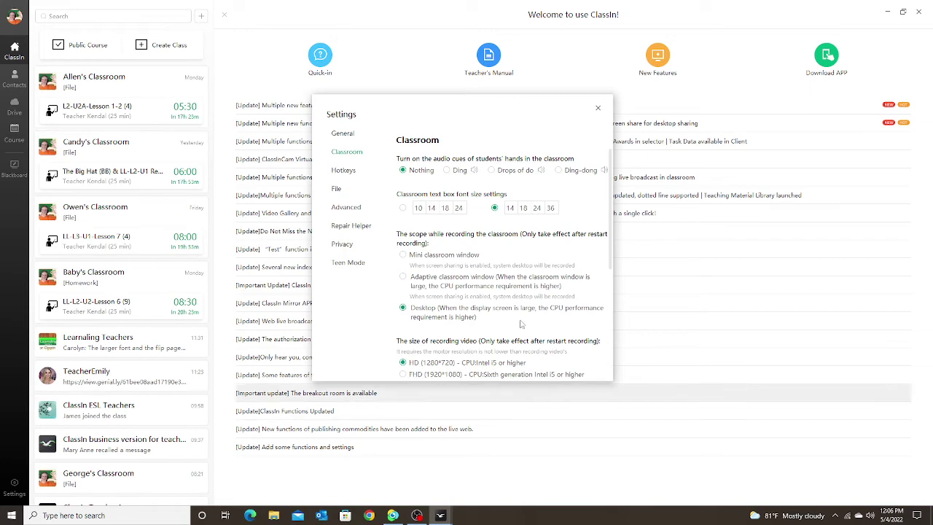
pyautogui.click(597, 108)
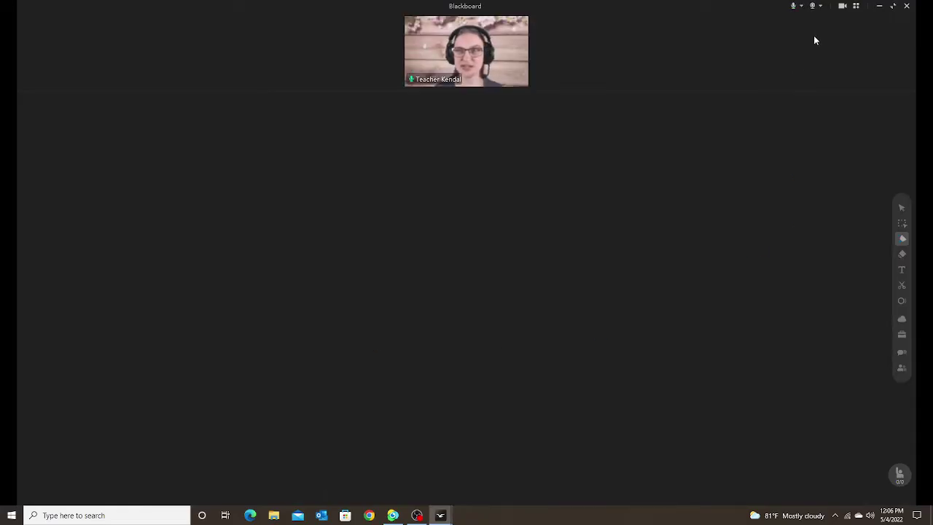
# - Start a whole-screen lesson recording saved as 'Desktop' on the desktop
pyautogui.click(842, 6)
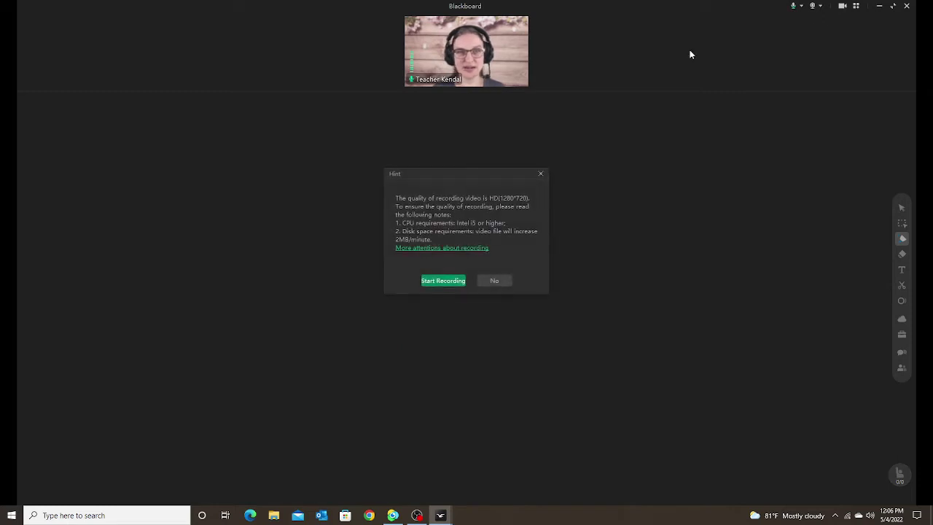
pyautogui.click(442, 280)
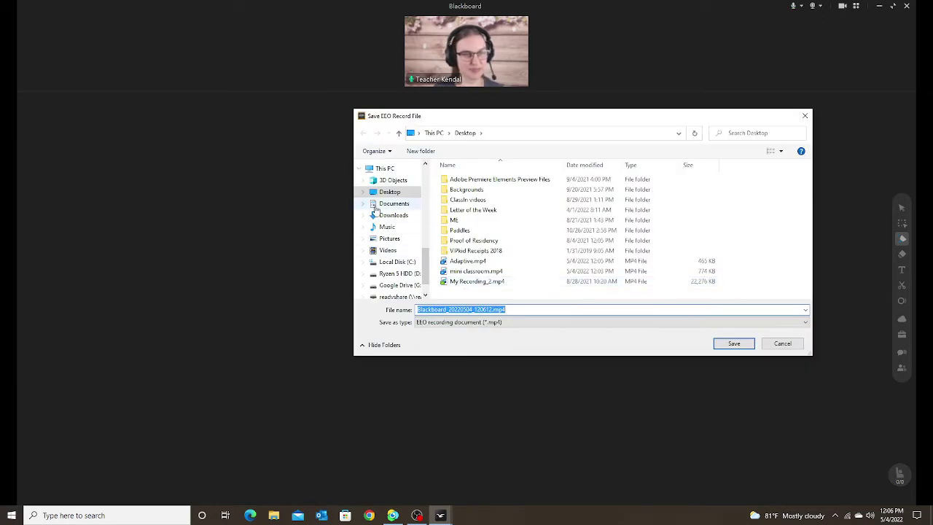
pyautogui.write('Desktop')
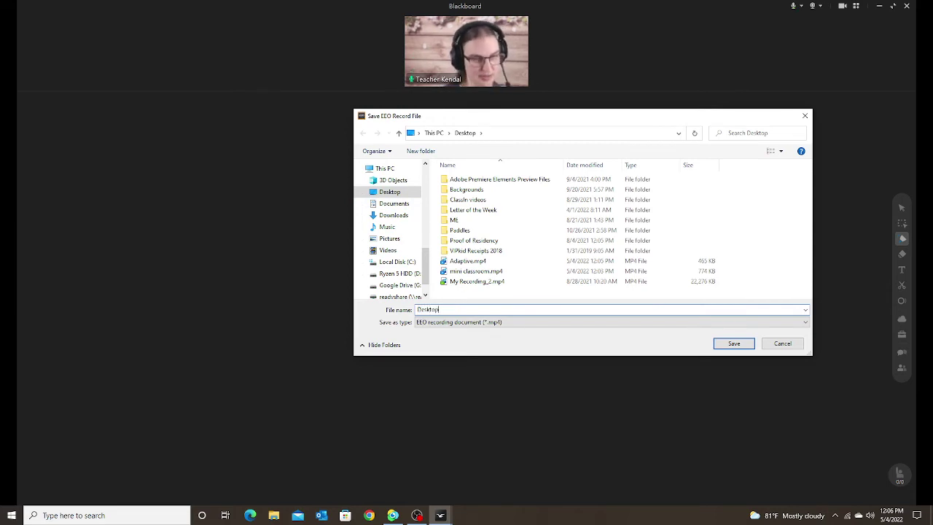
pyautogui.click(734, 344)
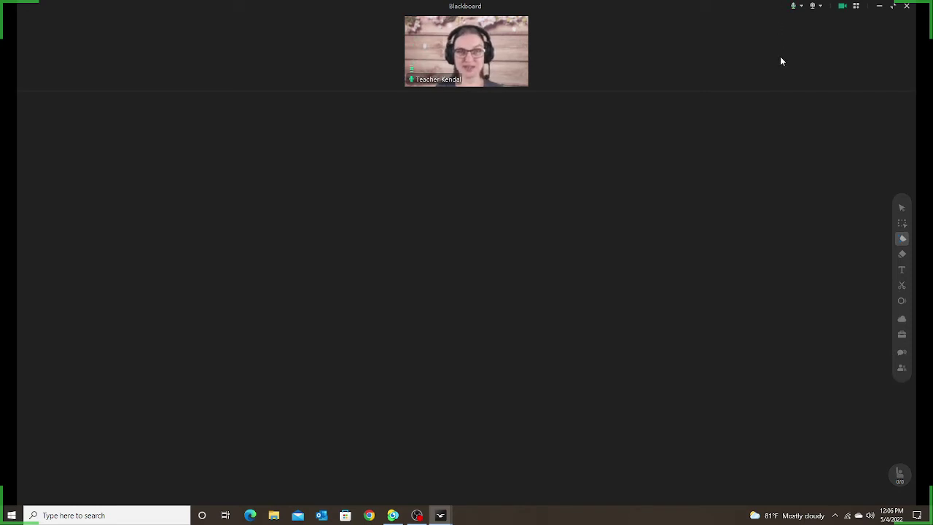
# - Restore and maximize the classroom window, then bring up Chrome, move it, and close it
pyautogui.click(893, 7)
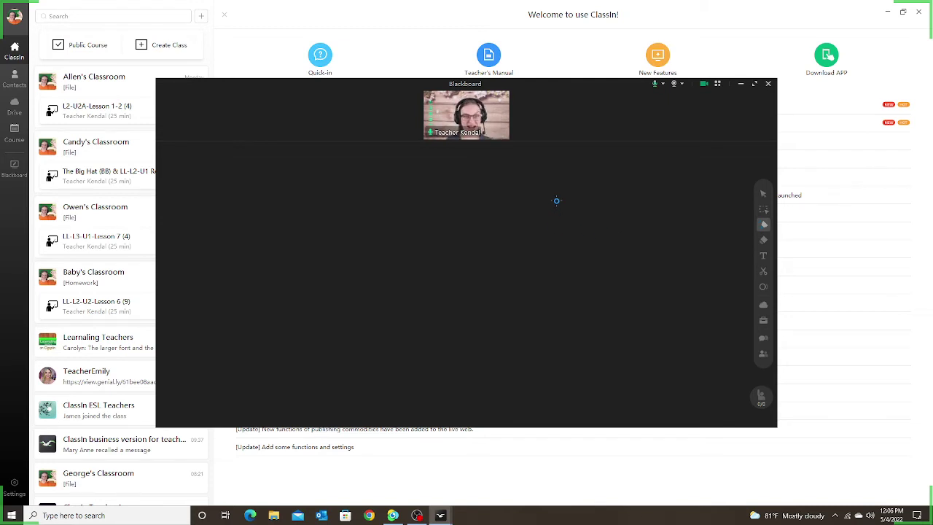
pyautogui.click(755, 84)
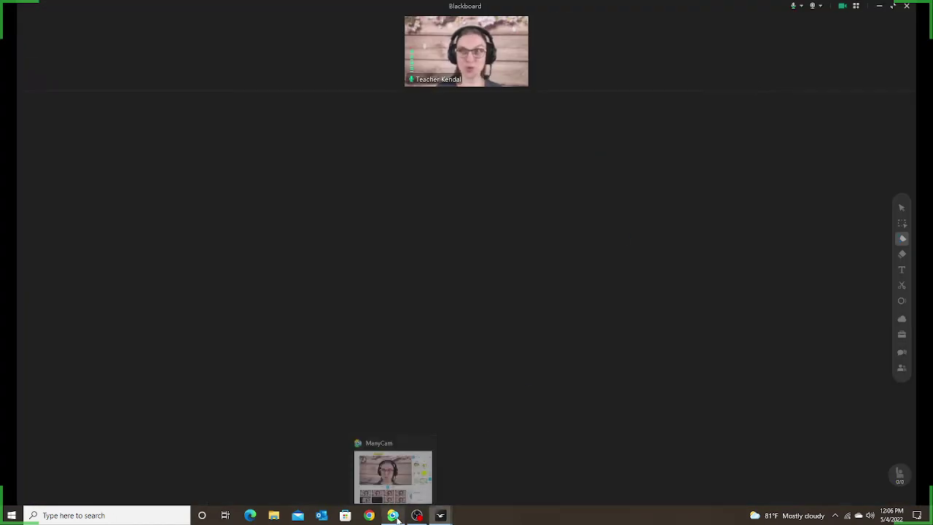
pyautogui.click(370, 515)
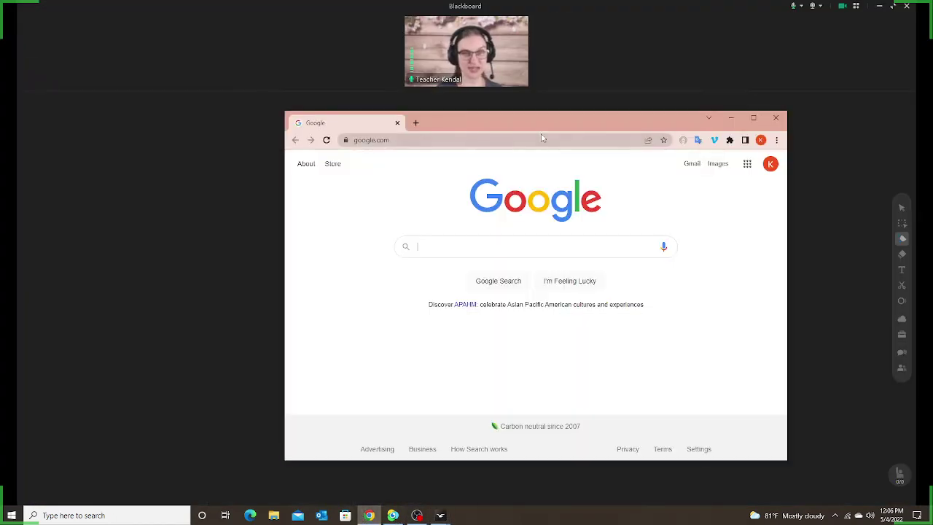
pyautogui.moveTo(543, 129)
pyautogui.mouseDown()
pyautogui.moveTo(614, 139)
pyautogui.moveTo(529, 138)
pyautogui.moveTo(589, 116)
pyautogui.moveTo(552, 143)
pyautogui.mouseUp()
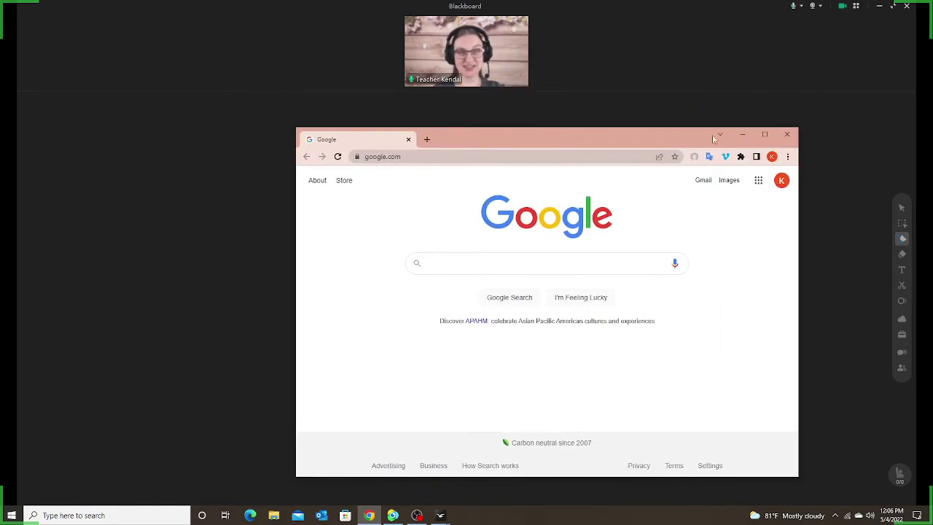
pyautogui.click(788, 137)
# - Stop the lesson recording, close the classroom, and minimise ClassIn to reveal Desktop.mp4
pyautogui.click(842, 7)
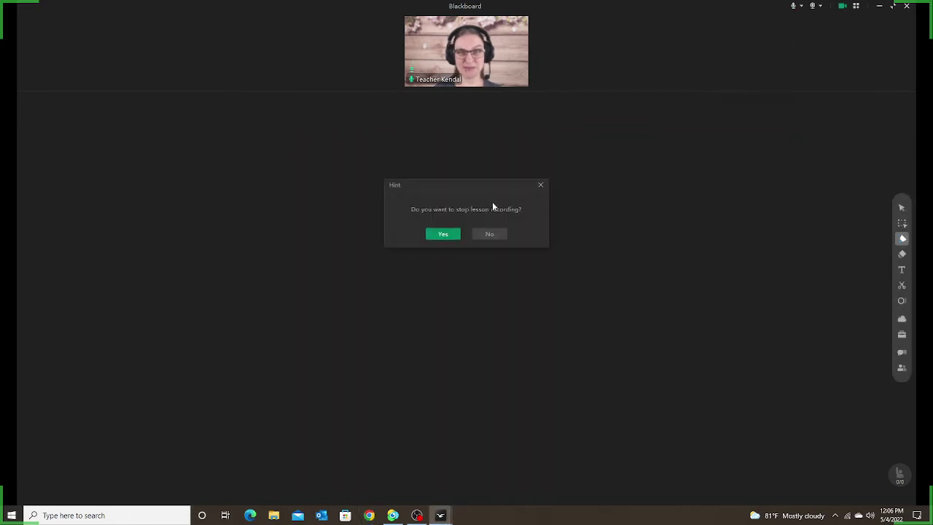
pyautogui.click(443, 235)
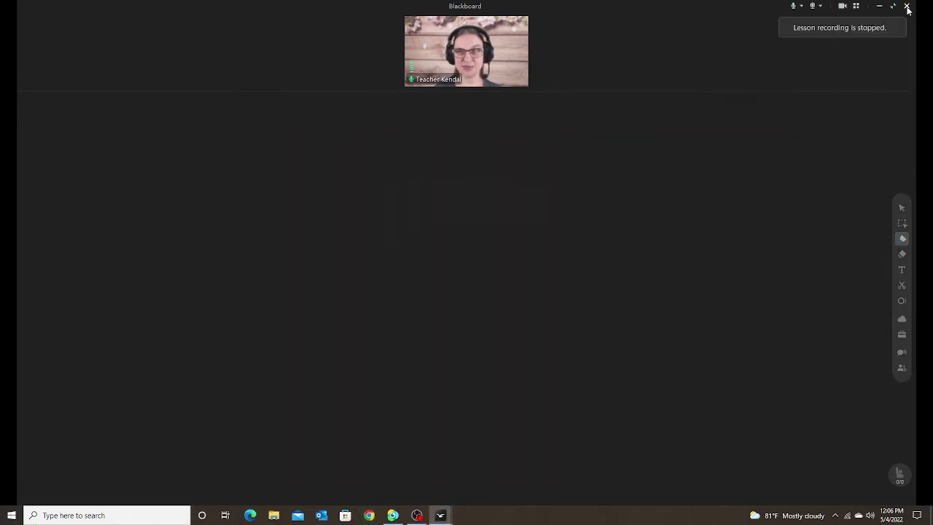
pyautogui.click(907, 9)
pyautogui.click(884, 10)
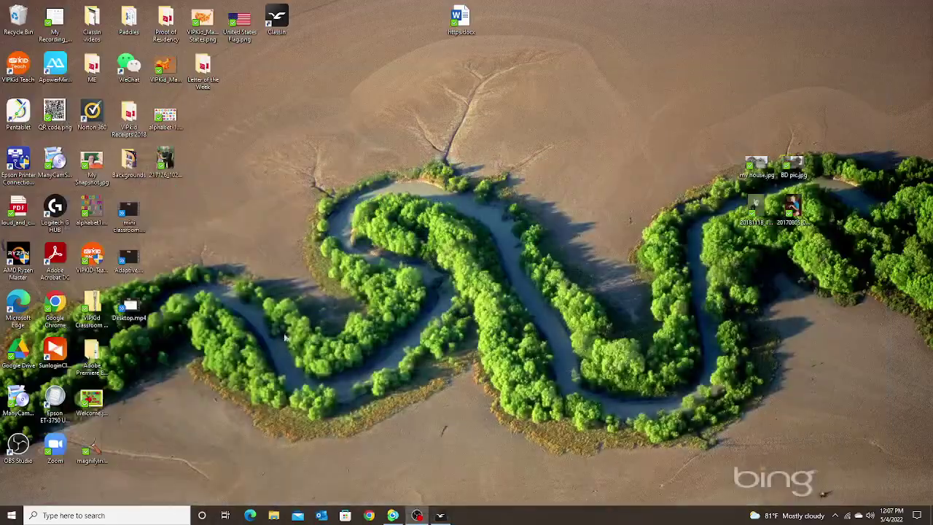
# - Play Desktop.mp4 in Movies & TV, skipping ahead through 8, 13 and 27 seconds, then close it
pyautogui.doubleClick(129, 306)
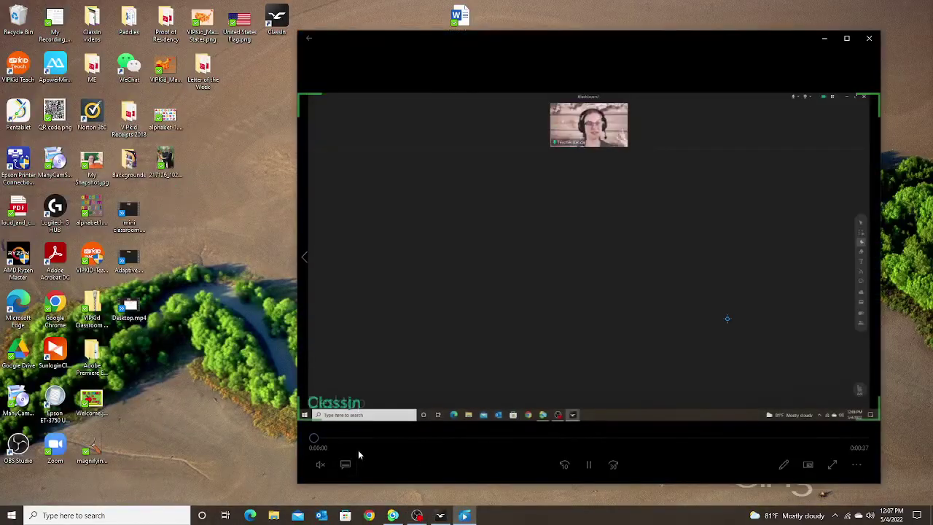
pyautogui.click(361, 437)
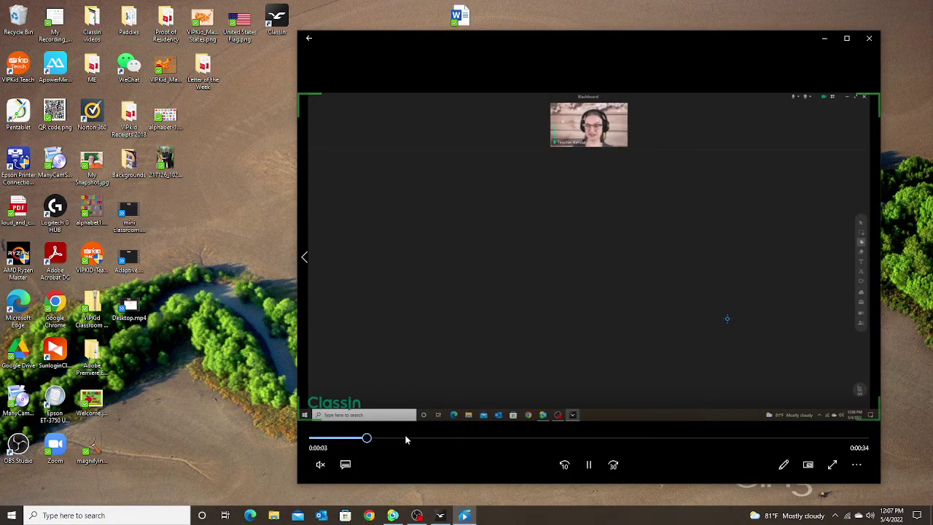
pyautogui.click(405, 438)
pyautogui.click(433, 438)
pyautogui.click(473, 438)
pyautogui.click(514, 438)
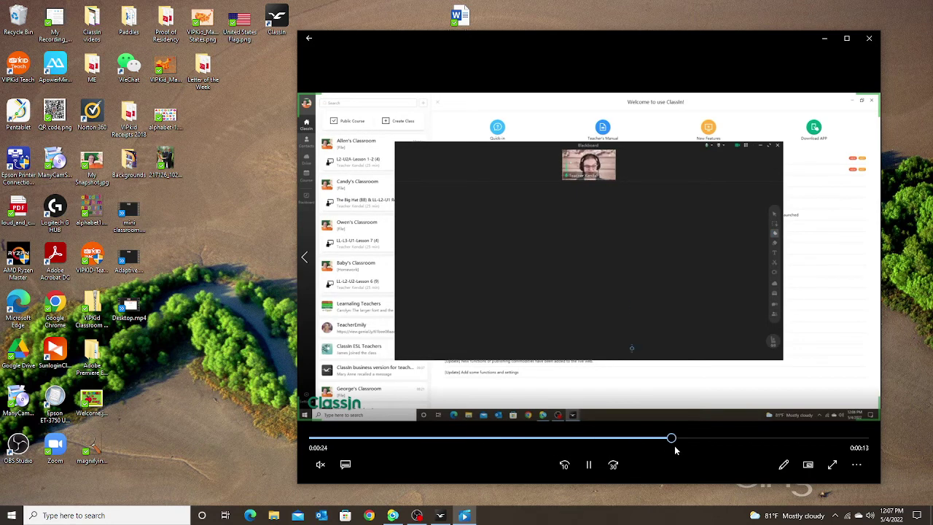
pyautogui.click(727, 438)
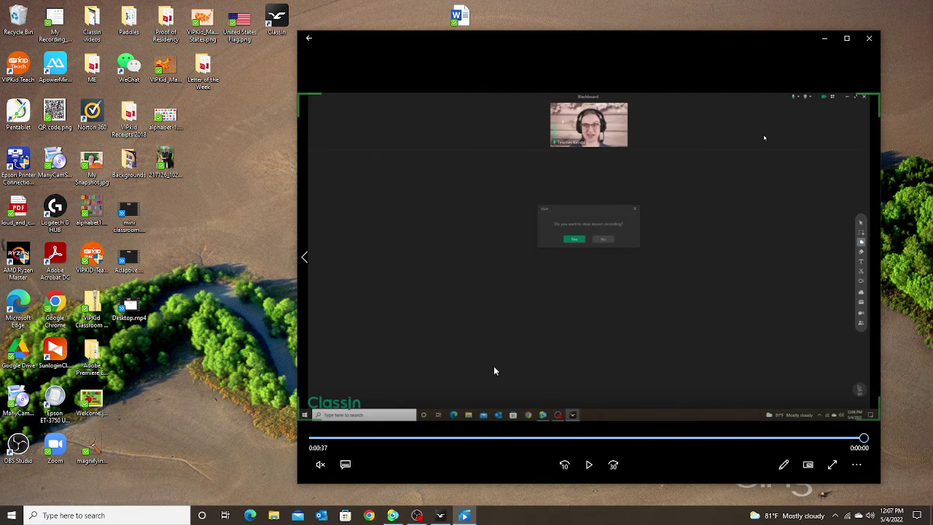
pyautogui.click(868, 38)
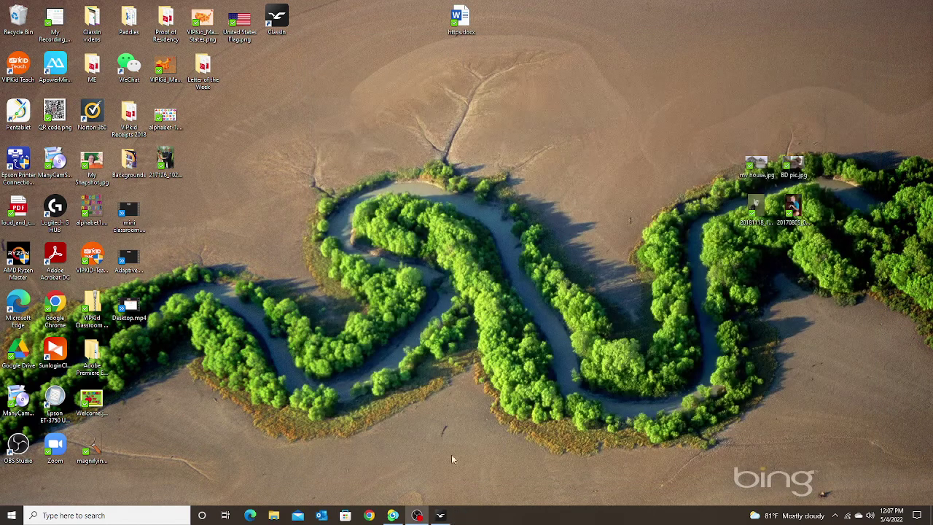
# - In ClassIn's System Settings, set the classroom recording scope to Mini classroom window
pyautogui.click(440, 515)
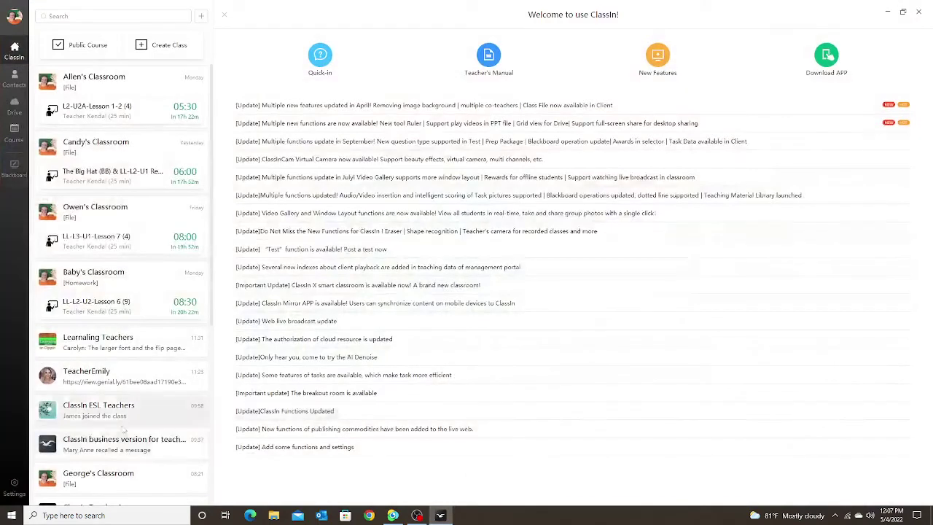
pyautogui.click(16, 488)
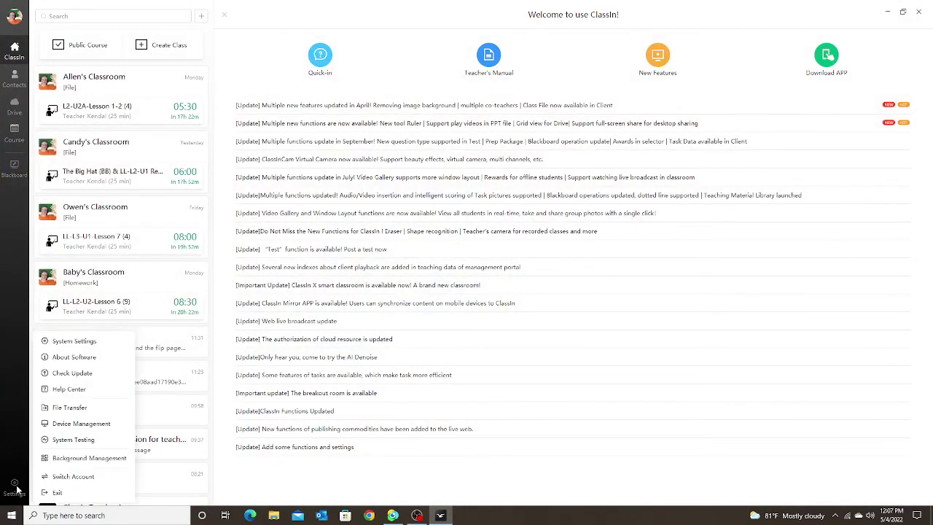
pyautogui.click(80, 341)
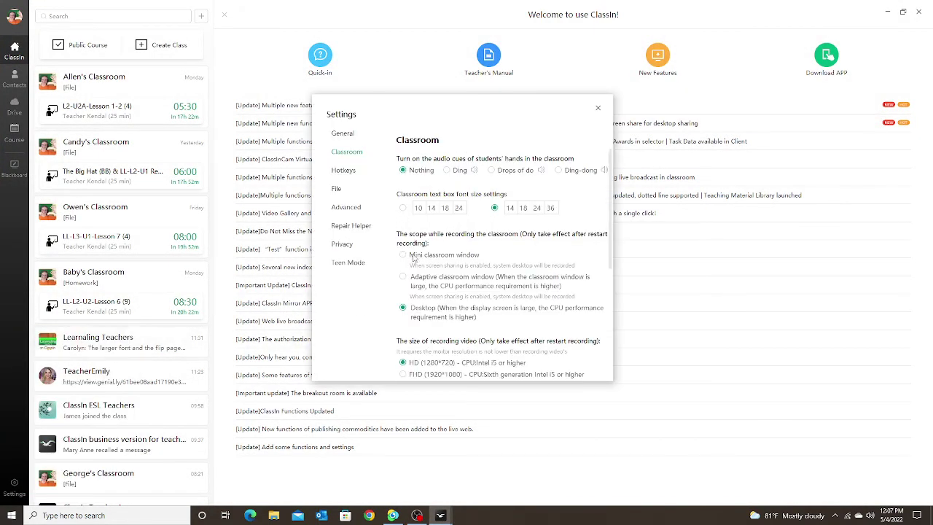
pyautogui.click(403, 255)
pyautogui.moveTo(496, 104); pyautogui.dragTo(712, 95)
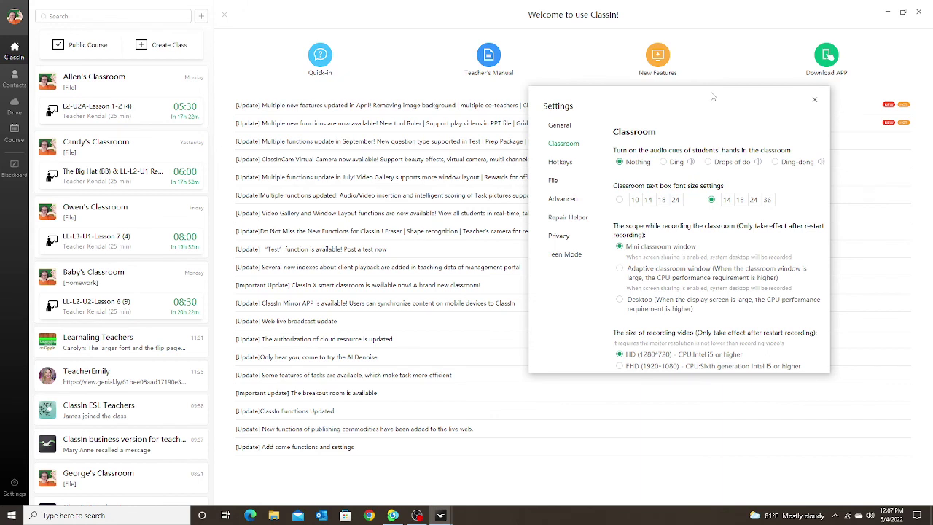
pyautogui.click(620, 269)
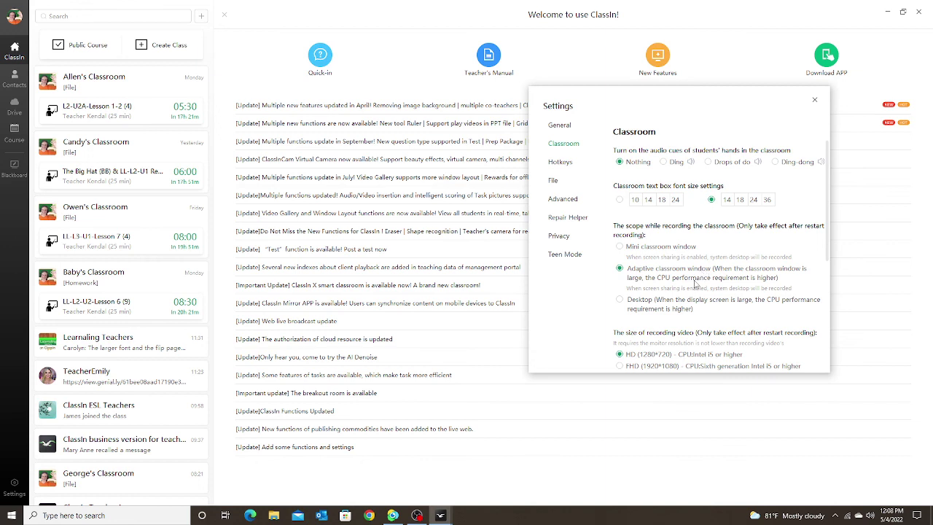
pyautogui.click(619, 247)
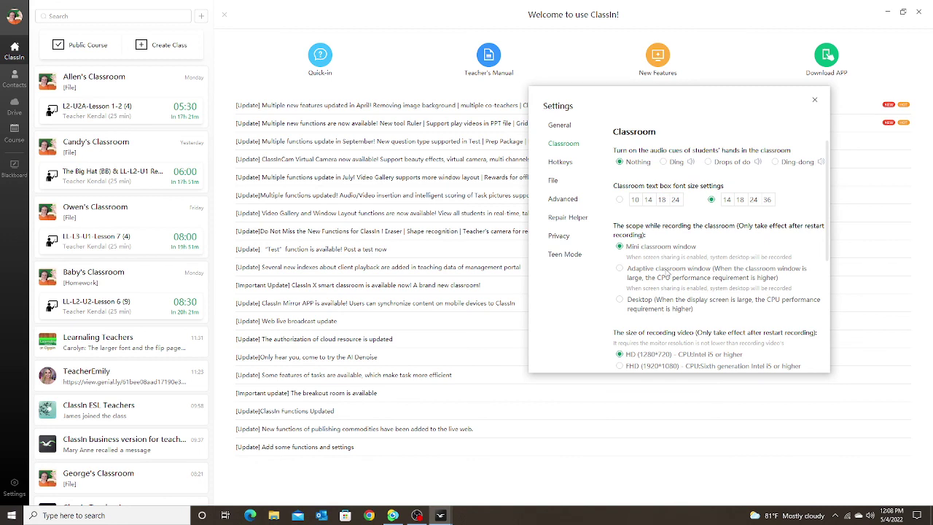